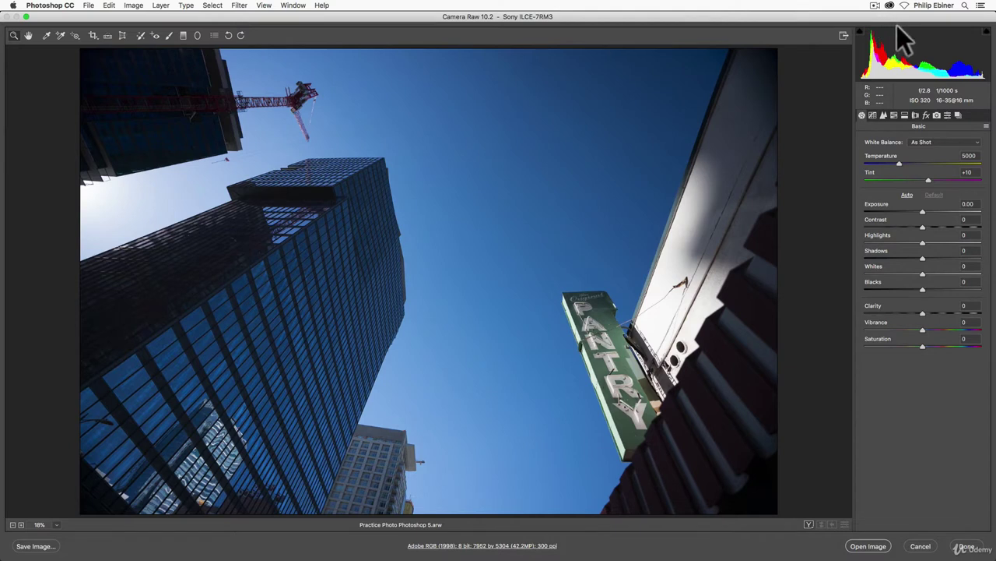
Open the HSL/Grayscale panel and preview its Saturation and Luminance tabs.
{"action": "left_click", "coordinate": [893, 114]}
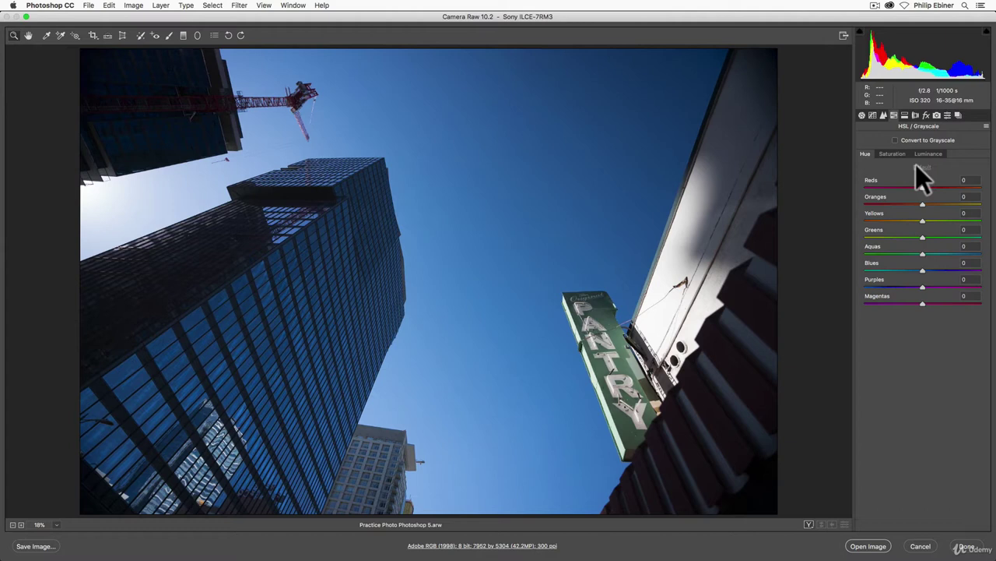
{"action": "left_click", "coordinate": [883, 153]}
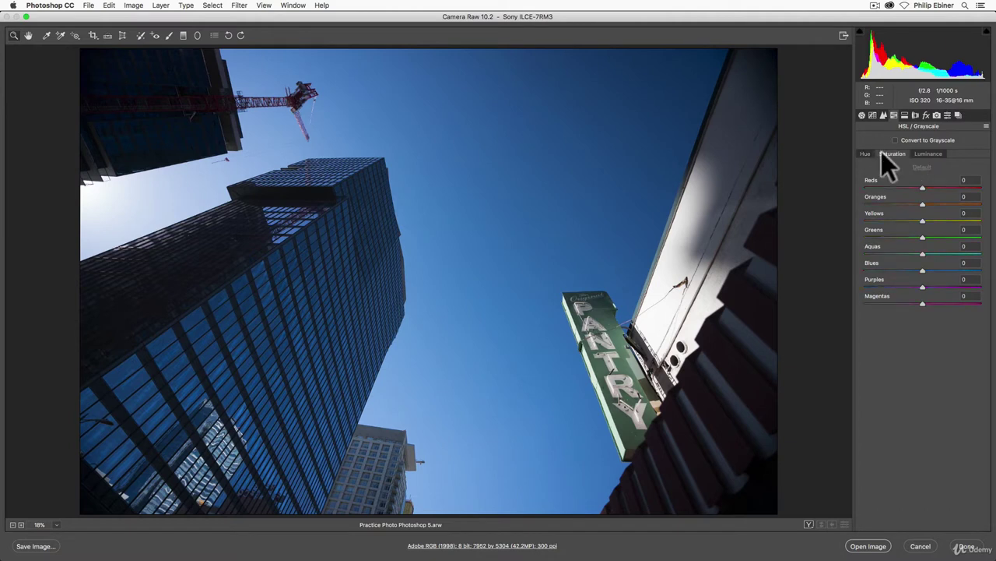
{"action": "left_click", "coordinate": [926, 153]}
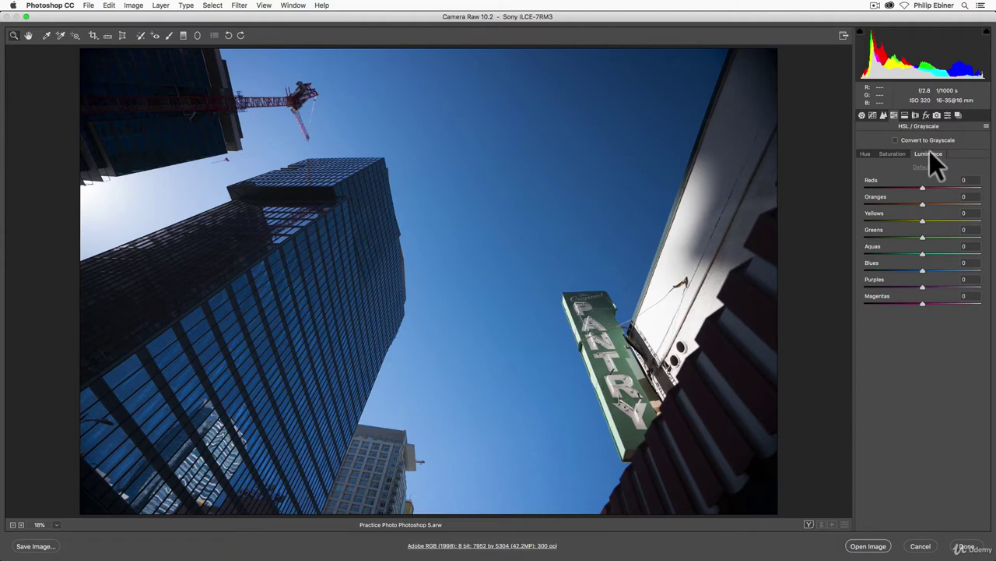
On the Hue tab, shift Blues toward teal, Purples to -80 and Aquas to +21.
{"action": "left_click", "coordinate": [869, 153]}
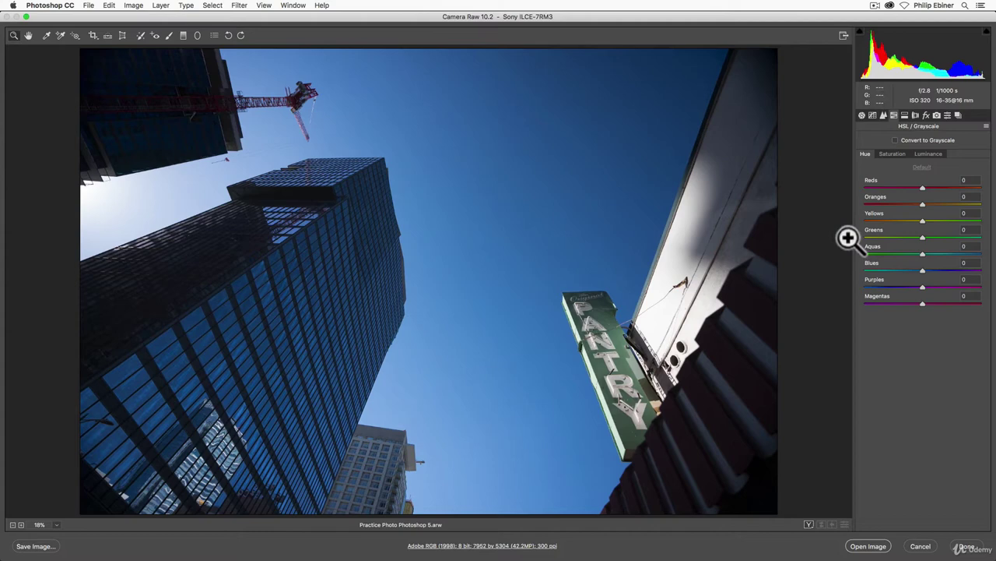
{"action": "left_click_drag", "start_coordinate": [924, 271], "coordinate": [952, 272]}
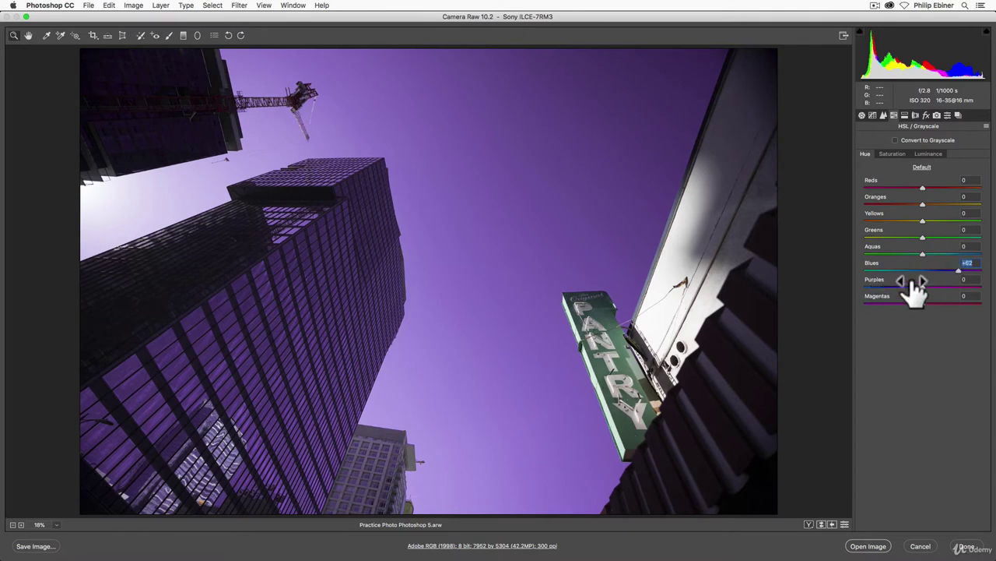
{"action": "left_click_drag", "start_coordinate": [921, 286], "coordinate": [878, 289]}
{"action": "left_click_drag", "start_coordinate": [922, 254], "coordinate": [973, 272]}
{"action": "left_click_drag", "start_coordinate": [893, 260], "coordinate": [935, 262]}
Shift Greens hue to +63, Aquas to +100, then Yellows and Aquas to -13.
{"action": "left_click_drag", "start_coordinate": [924, 237], "coordinate": [866, 238]}
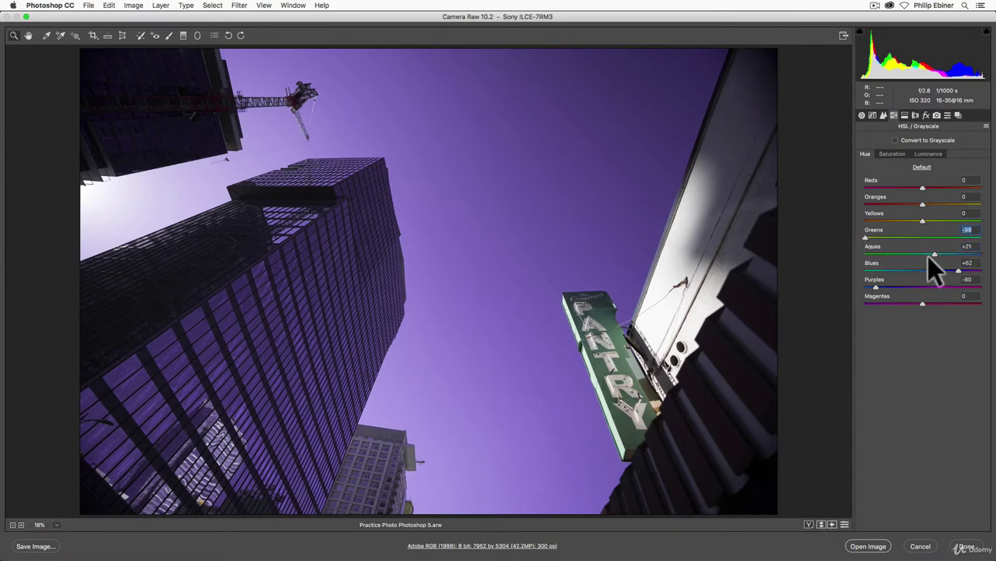
{"action": "left_click_drag", "start_coordinate": [935, 254], "coordinate": [972, 258]}
{"action": "mouse_move", "coordinate": [921, 220]}
{"action": "left_mouse_down"}
{"action": "mouse_move", "coordinate": [831, 230]}
{"action": "mouse_move", "coordinate": [925, 221]}
{"action": "left_mouse_up"}
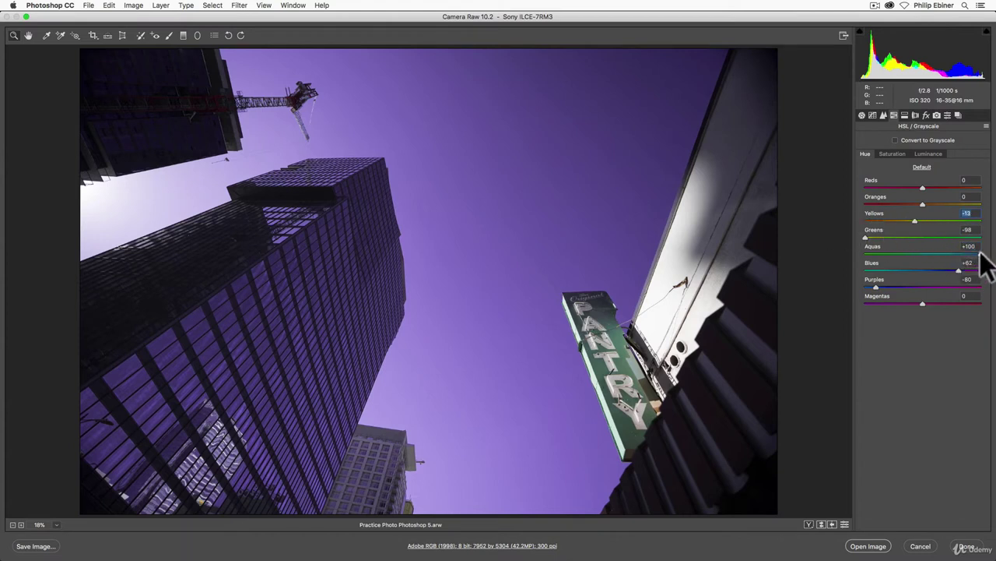
{"action": "left_click_drag", "start_coordinate": [982, 258], "coordinate": [942, 257]}
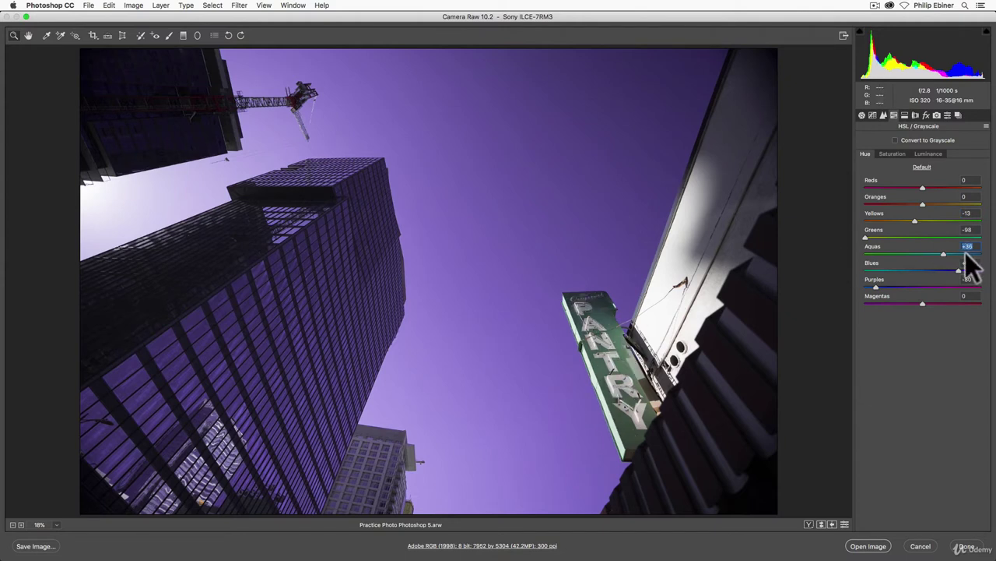
Reset hues to Default, try Aquas hue at -100 and +93, then return it to 0.
{"action": "left_click", "coordinate": [923, 168]}
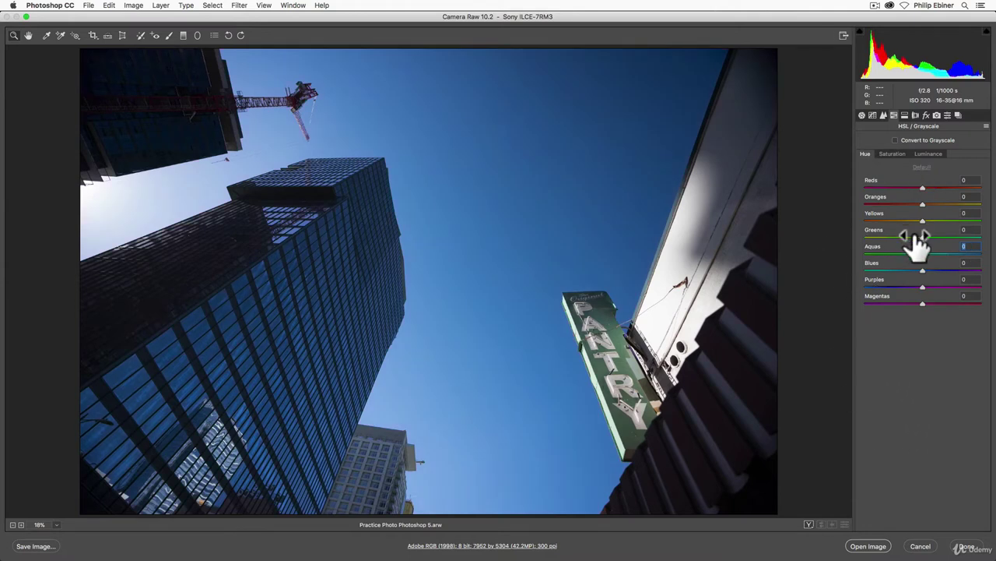
{"action": "left_click_drag", "start_coordinate": [923, 254], "coordinate": [995, 254]}
{"action": "type", "text": "-100"}
{"action": "key", "text": "Return"}
{"action": "type", "text": "93"}
{"action": "key", "text": "Return"}
{"action": "type", "text": "0"}
{"action": "key", "text": "Return"}
{"action": "left_click", "coordinate": [892, 154]}
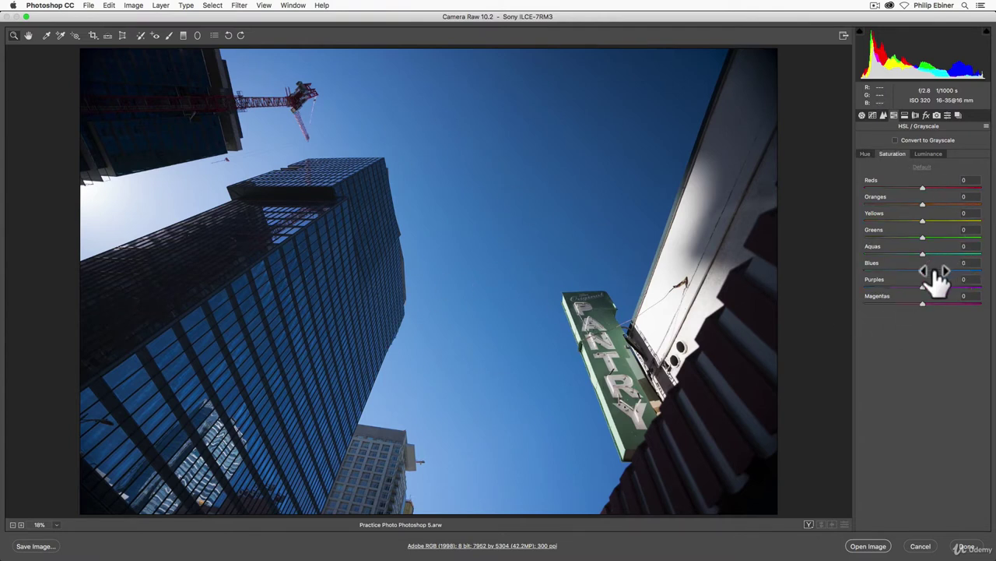
{"action": "left_click_drag", "start_coordinate": [923, 269], "coordinate": [862, 272]}
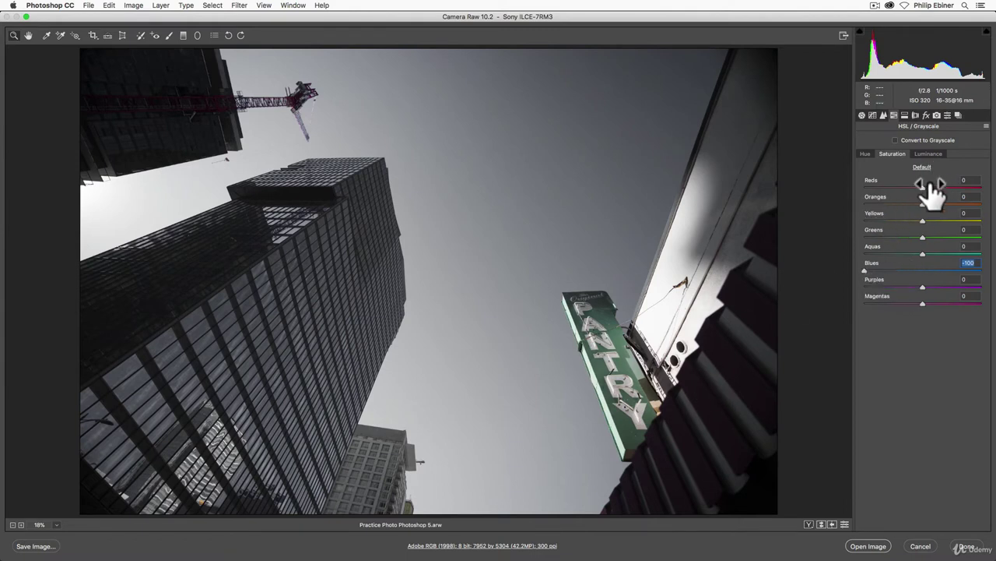
{"action": "left_click_drag", "start_coordinate": [923, 187], "coordinate": [965, 195]}
{"action": "left_click_drag", "start_coordinate": [924, 303], "coordinate": [863, 304]}
{"action": "left_click_drag", "start_coordinate": [904, 192], "coordinate": [840, 202]}
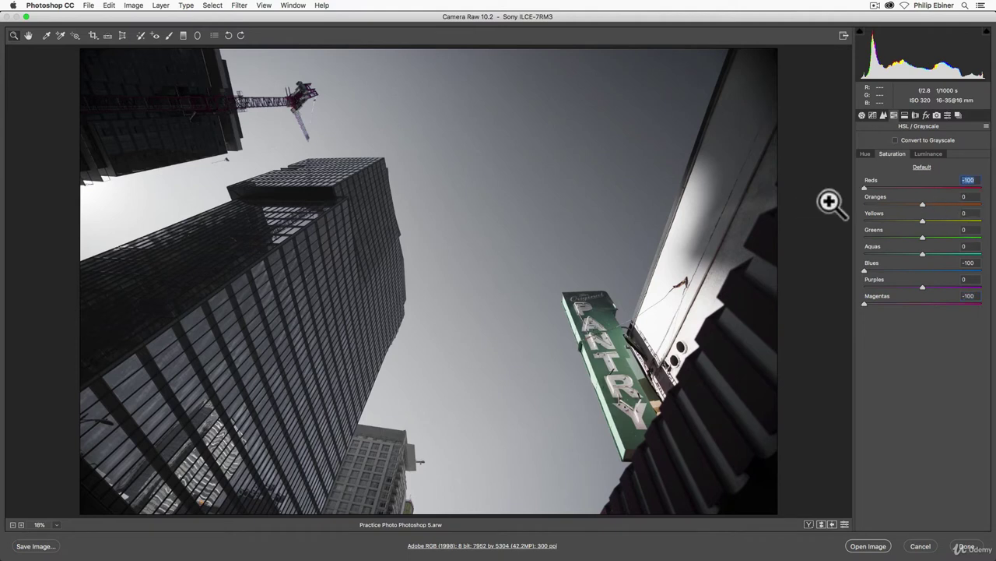
{"action": "left_click_drag", "start_coordinate": [921, 285], "coordinate": [793, 297]}
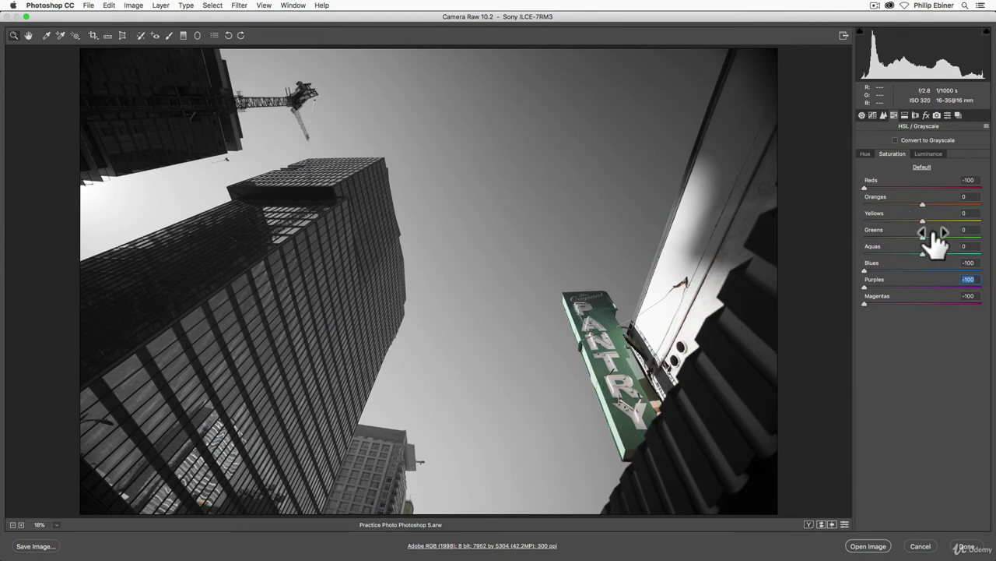
{"action": "left_click_drag", "start_coordinate": [927, 252], "coordinate": [800, 253]}
{"action": "left_click_drag", "start_coordinate": [919, 237], "coordinate": [828, 231]}
{"action": "left_click_drag", "start_coordinate": [922, 204], "coordinate": [762, 209]}
{"action": "left_click", "coordinate": [929, 168]}
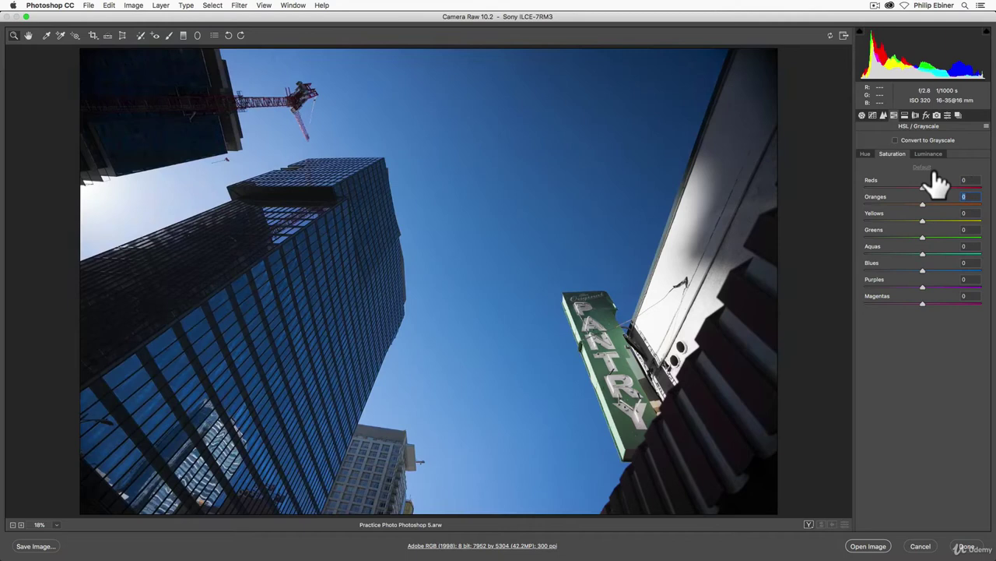
Try Blues luminance at +62 and +38 and Greens fully dark, then reset luminance to Default.
{"action": "left_click", "coordinate": [929, 154]}
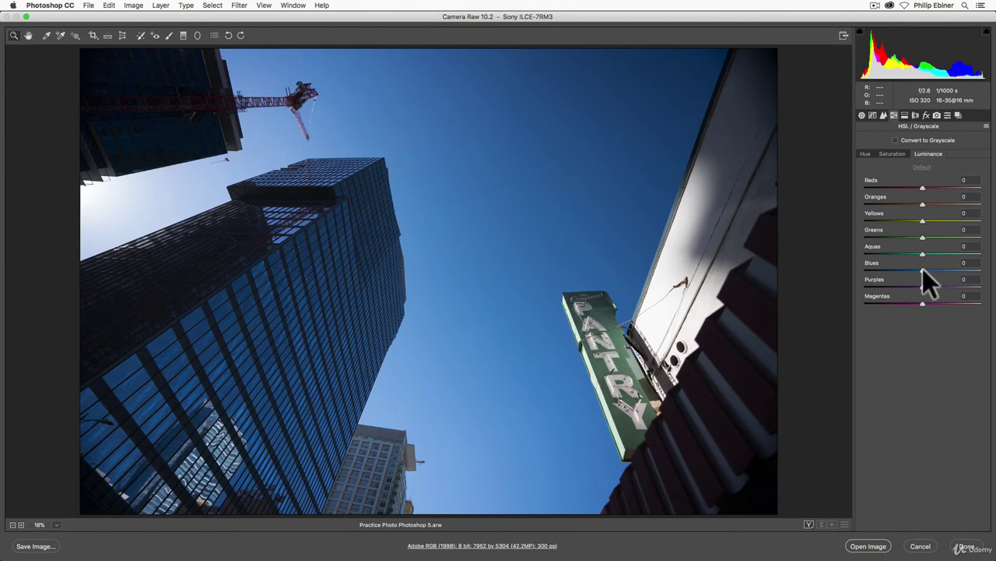
{"action": "left_click_drag", "start_coordinate": [923, 270], "coordinate": [875, 255]}
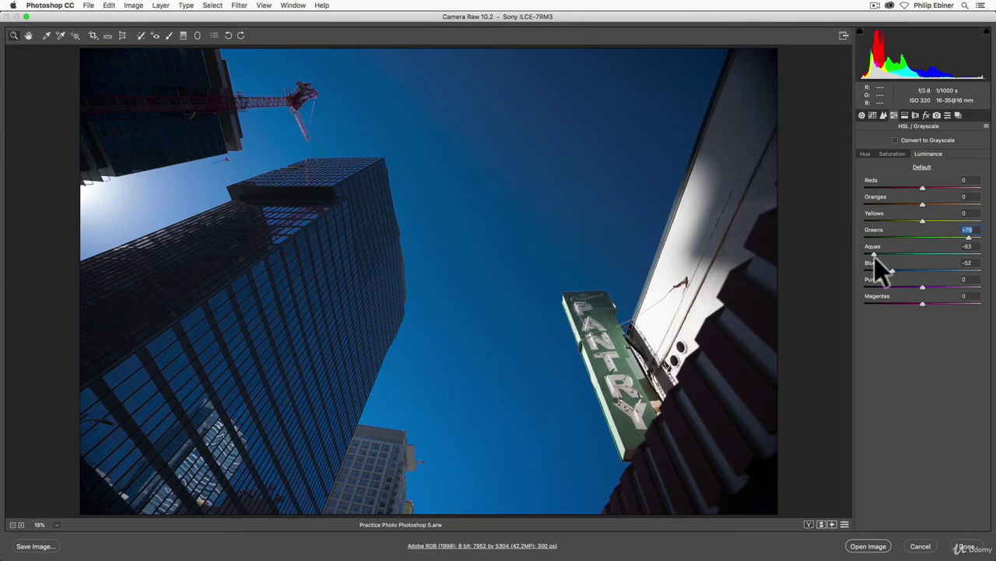
{"action": "left_click_drag", "start_coordinate": [964, 235], "coordinate": [864, 238]}
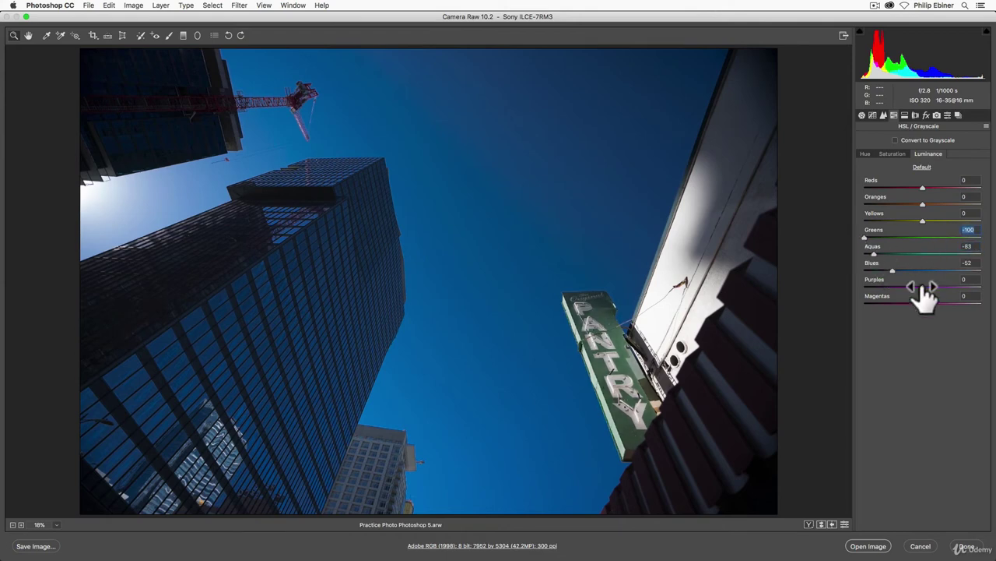
{"action": "left_click_drag", "start_coordinate": [894, 272], "coordinate": [944, 271]}
{"action": "left_click", "coordinate": [964, 247]}
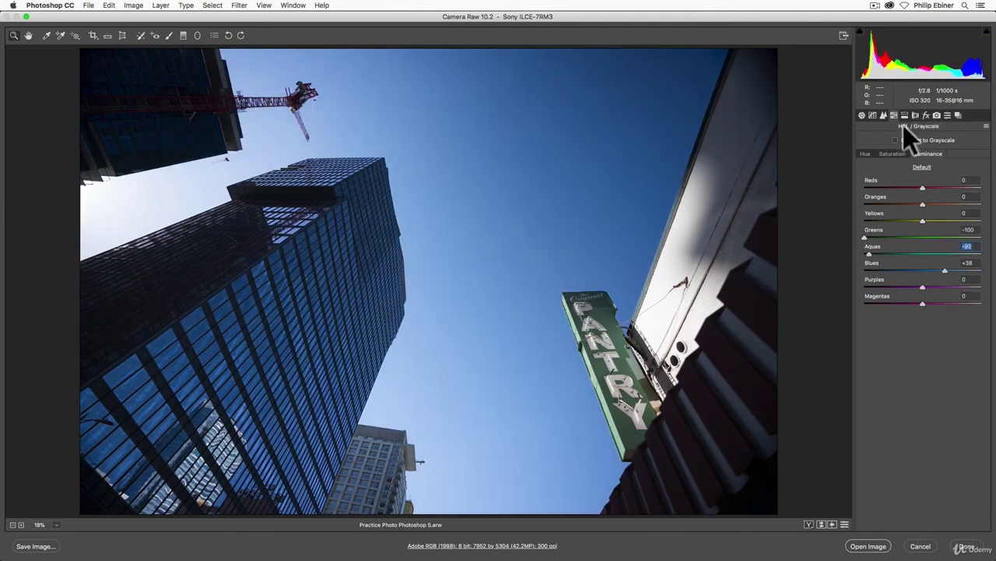
{"action": "left_click", "coordinate": [922, 166]}
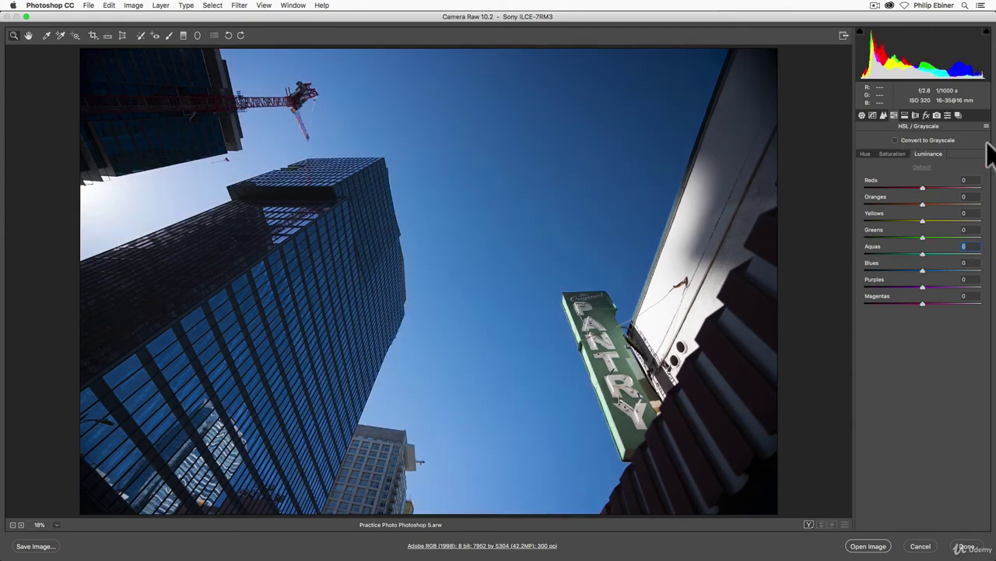
Convert to grayscale and set the mix with Greens at -100 and Blues at +77.
{"action": "left_click", "coordinate": [897, 140]}
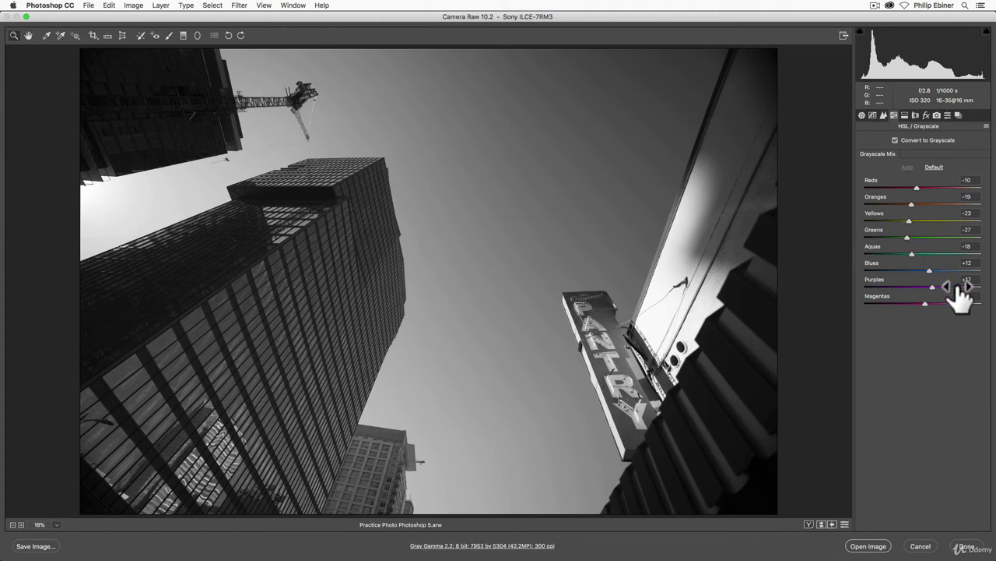
{"action": "mouse_move", "coordinate": [931, 269]}
{"action": "left_mouse_down"}
{"action": "mouse_move", "coordinate": [855, 267]}
{"action": "mouse_move", "coordinate": [915, 268]}
{"action": "left_mouse_up"}
{"action": "left_click_drag", "start_coordinate": [981, 270], "coordinate": [858, 266]}
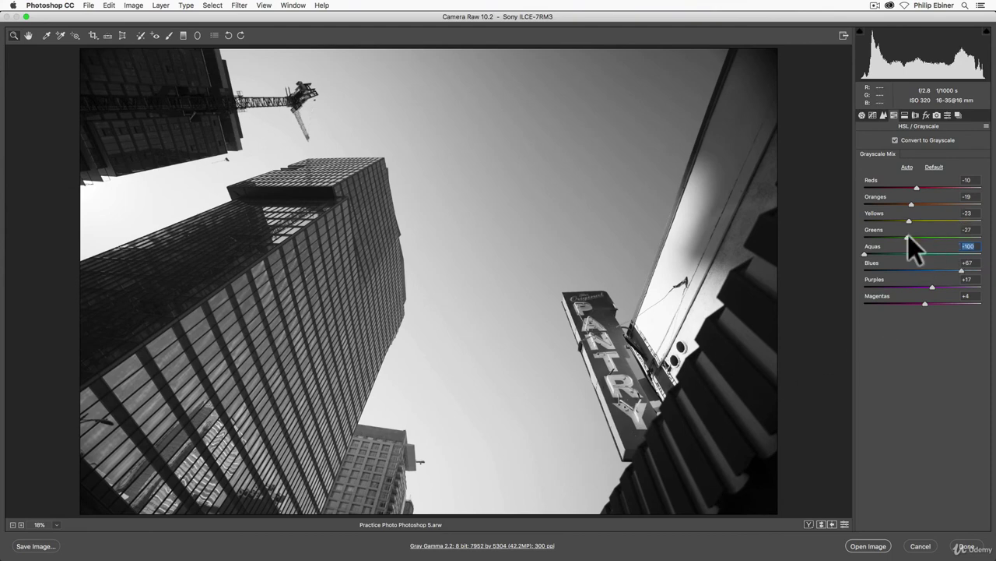
{"action": "left_click_drag", "start_coordinate": [908, 235], "coordinate": [836, 242]}
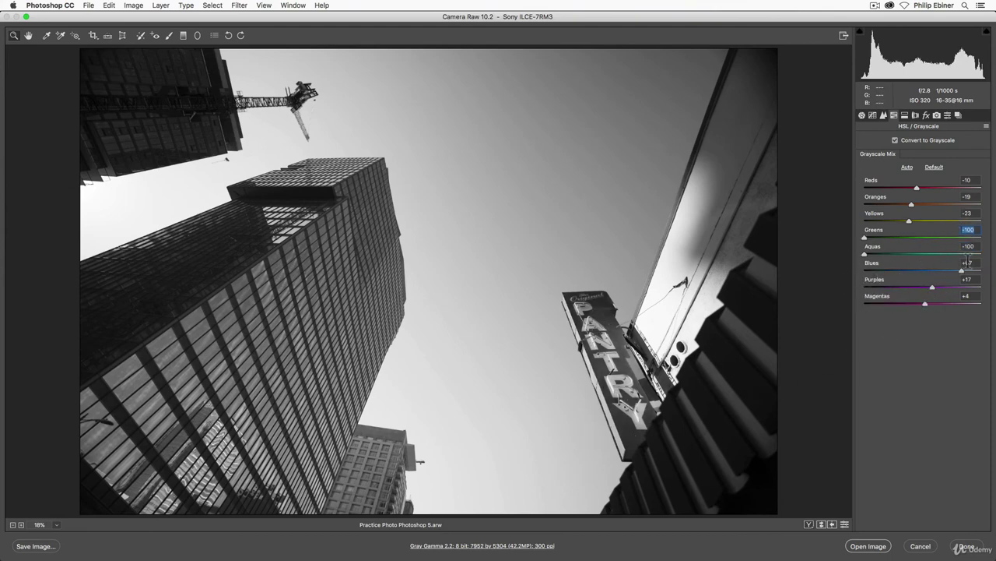
{"action": "mouse_move", "coordinate": [963, 271]}
{"action": "left_mouse_down"}
{"action": "mouse_move", "coordinate": [984, 267]}
{"action": "mouse_move", "coordinate": [961, 276]}
{"action": "mouse_move", "coordinate": [972, 276]}
{"action": "left_mouse_up"}
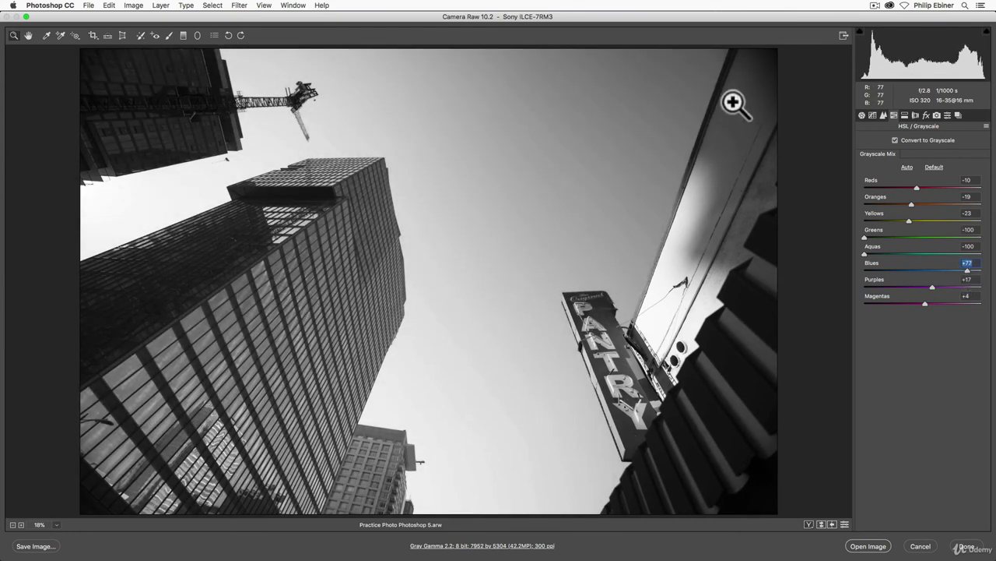
Raise the Reds grayscale mix to +60 and Magentas and Purples to +100.
{"action": "left_click_drag", "start_coordinate": [916, 188], "coordinate": [958, 187]}
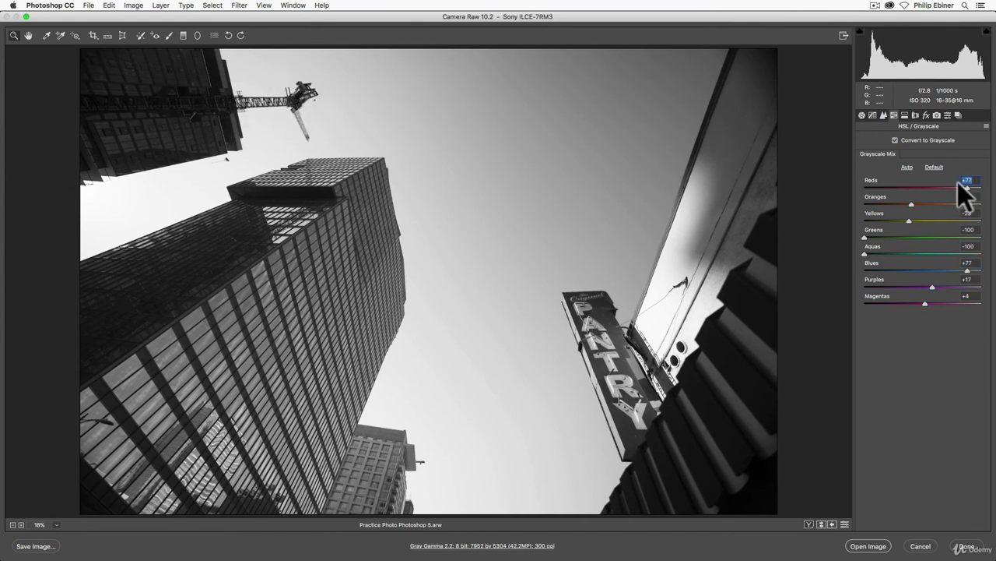
{"action": "left_click_drag", "start_coordinate": [934, 305], "coordinate": [989, 311]}
{"action": "left_click_drag", "start_coordinate": [933, 288], "coordinate": [990, 292]}
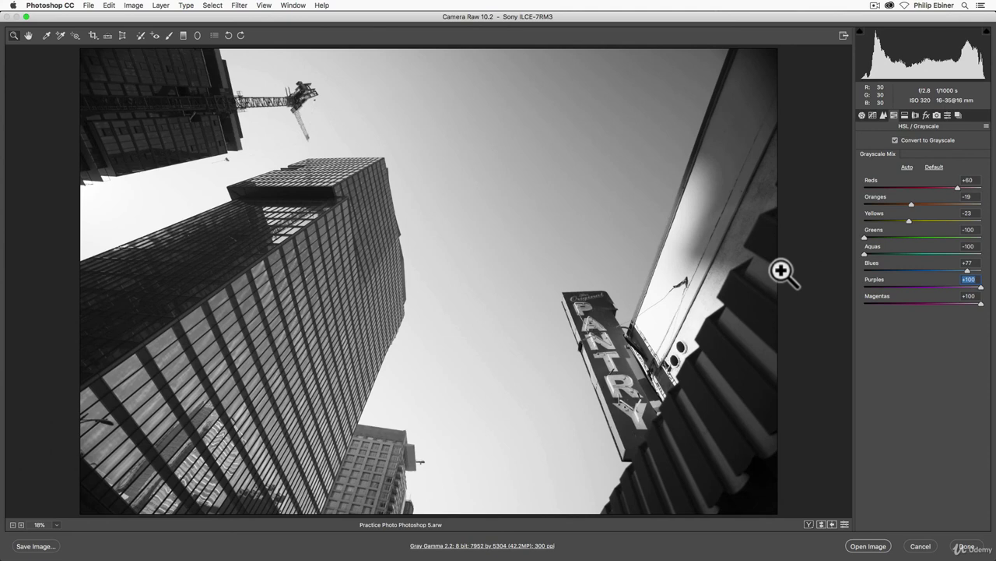
Alternate the grayscale mix between Default and Auto, ending on Auto (Reds -10, Blues +12).
{"action": "left_click", "coordinate": [935, 167]}
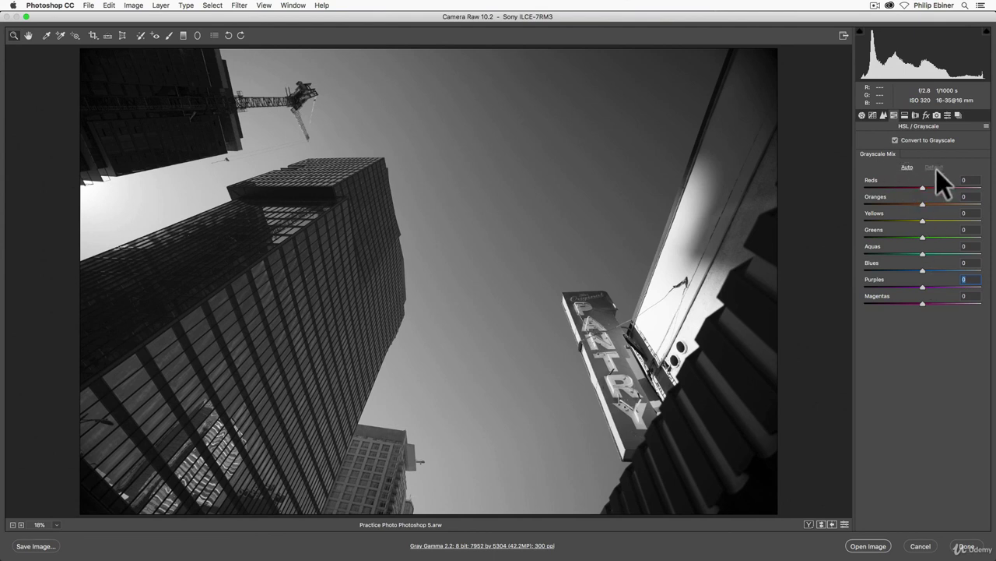
{"action": "left_click", "coordinate": [906, 168]}
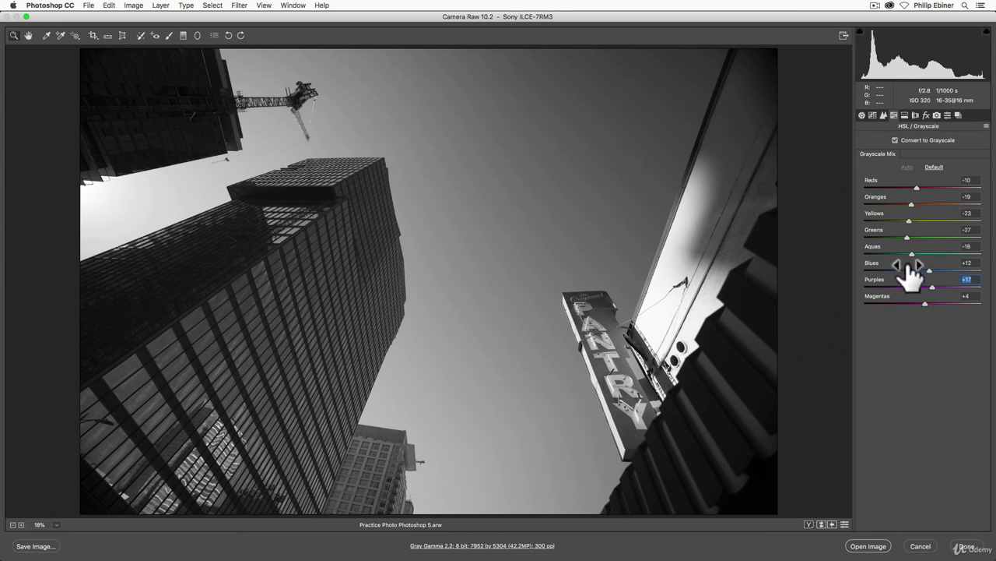
{"action": "left_click", "coordinate": [940, 168]}
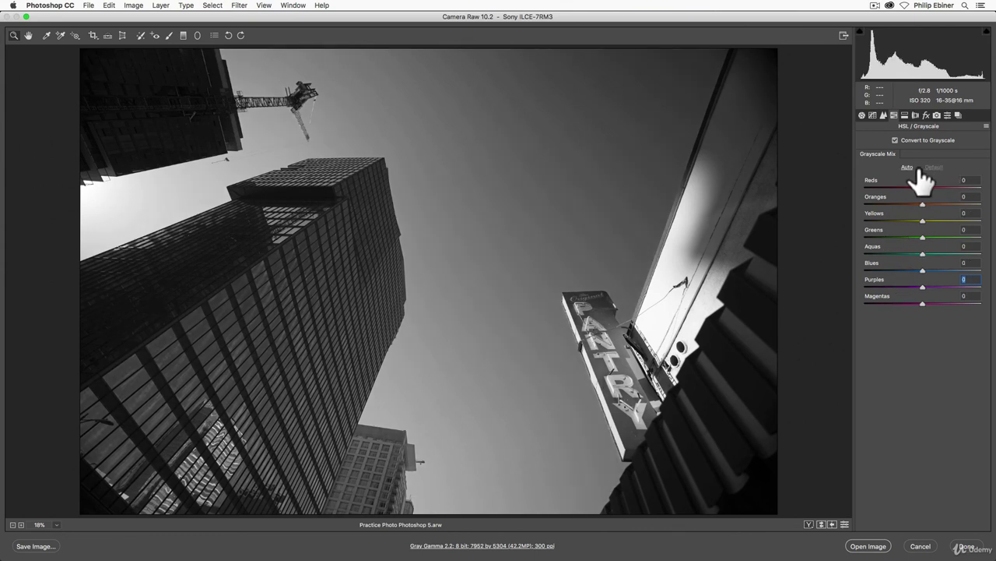
{"action": "left_click", "coordinate": [917, 168]}
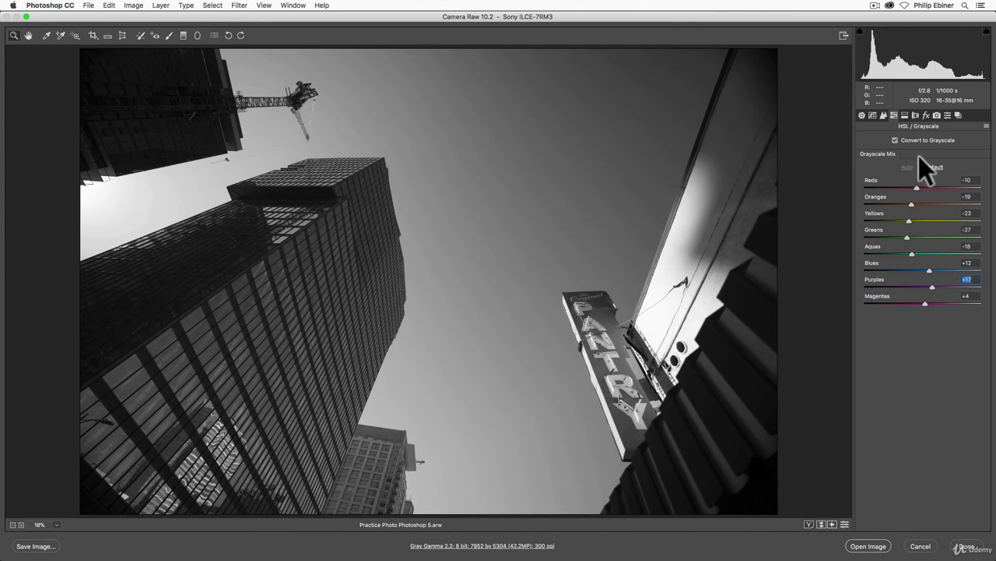